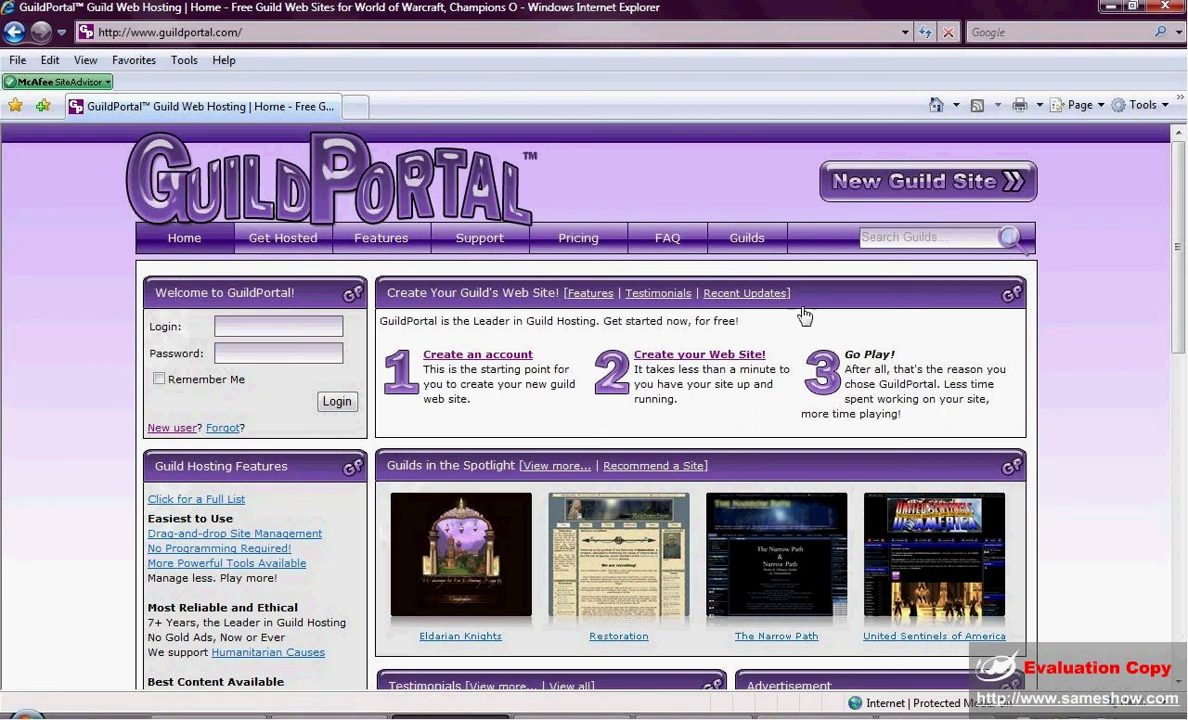
Start creating a new guild site from the GuildPortal home page.
click(936, 194)
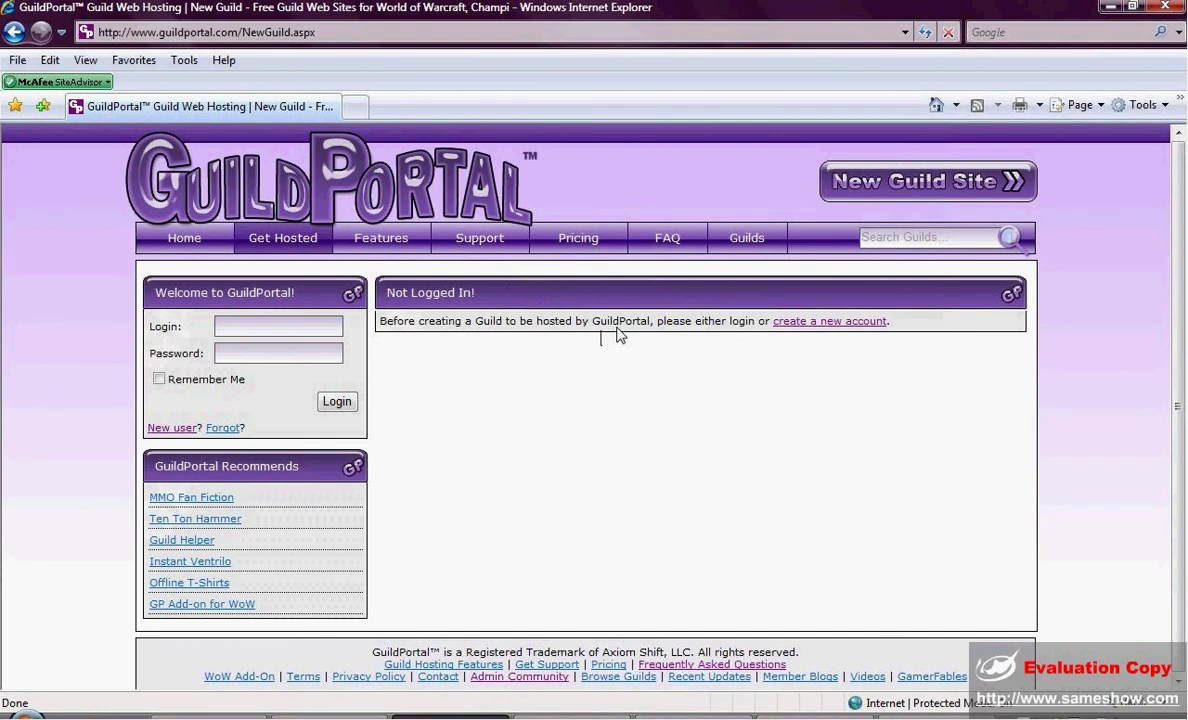
Focus the login name field in the Not Logged In! panel.
click(285, 326)
Open the registration form and enter user name 'Demo user for test', an e-mail address and a password.
click(806, 327)
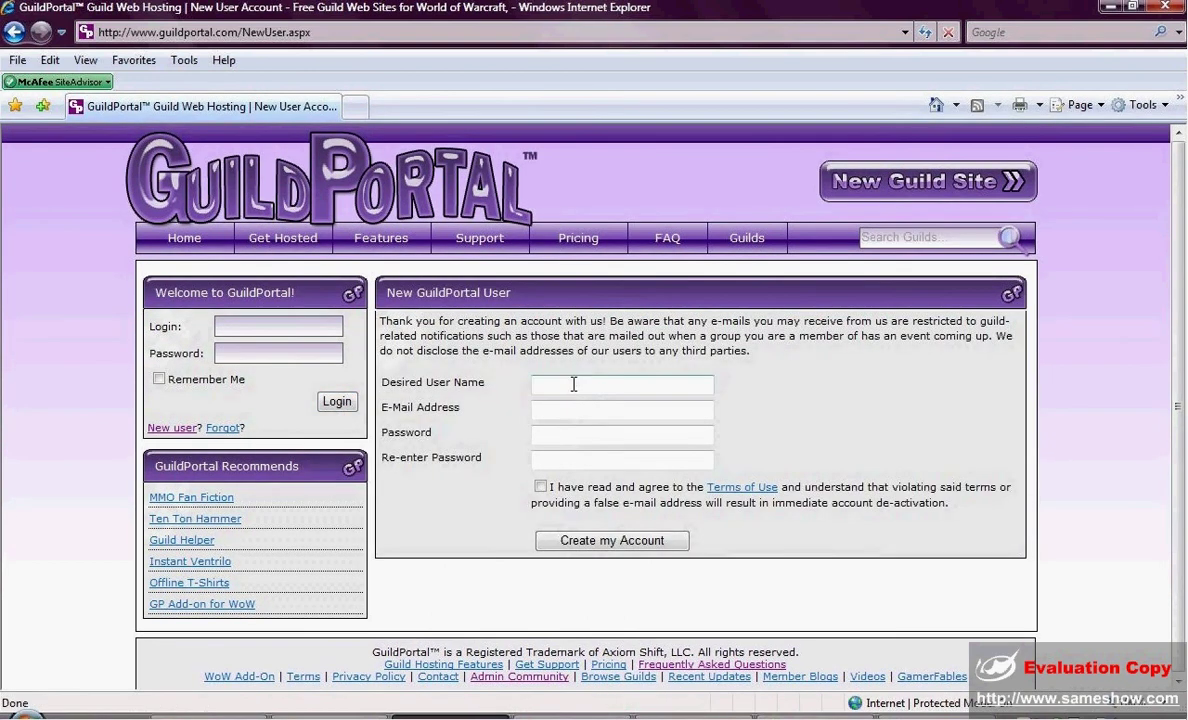
click(576, 383)
text(Demo user for test)
key(Tab)
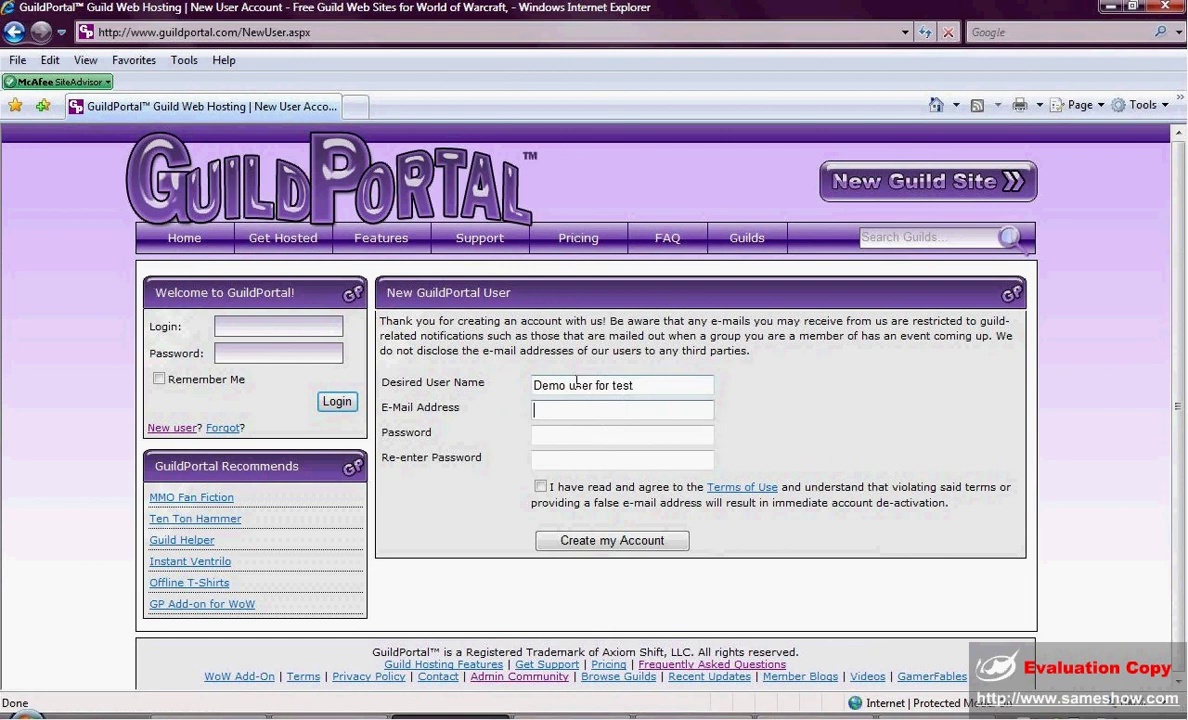
text(test@test.com)
key(Tab)
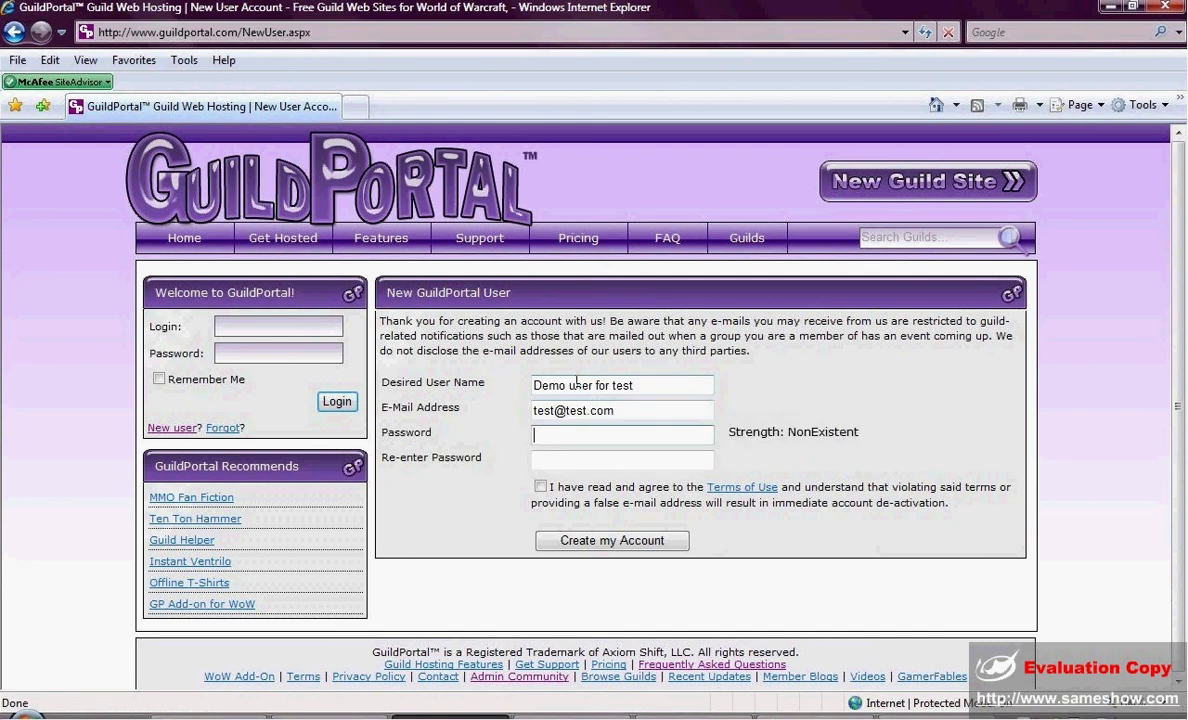
text(*****)
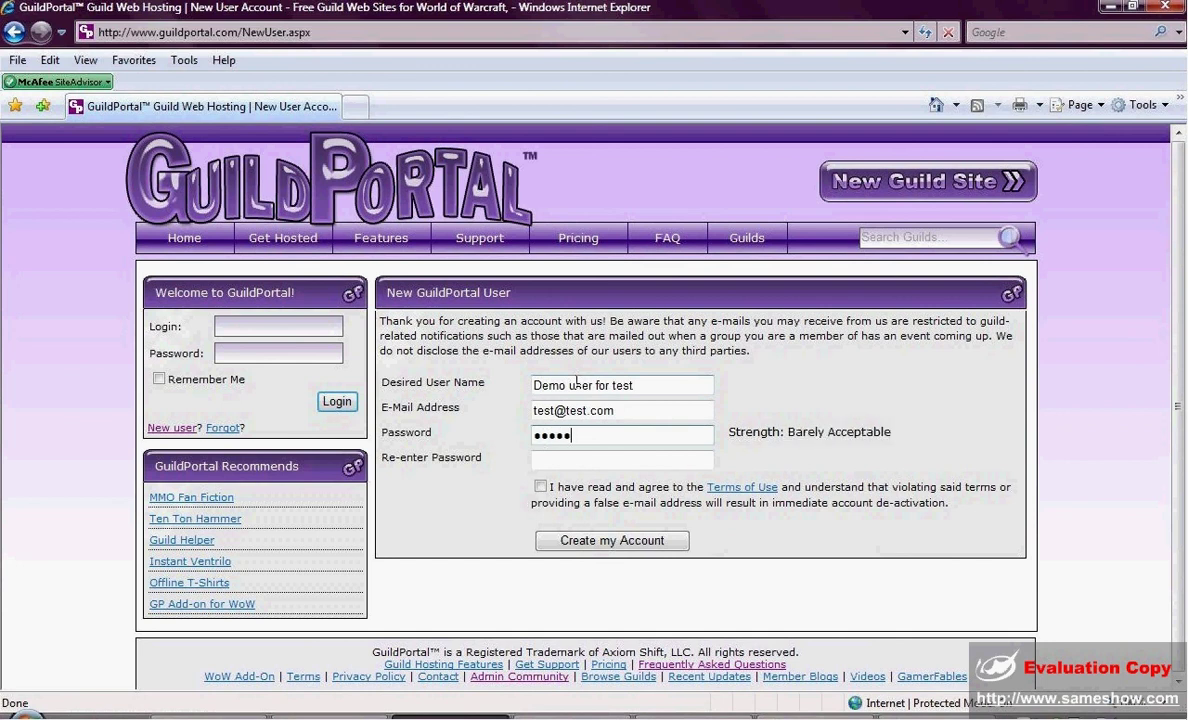
Re-enter matching passwords and tick the terms of use agreement.
key(Tab)
text(****)
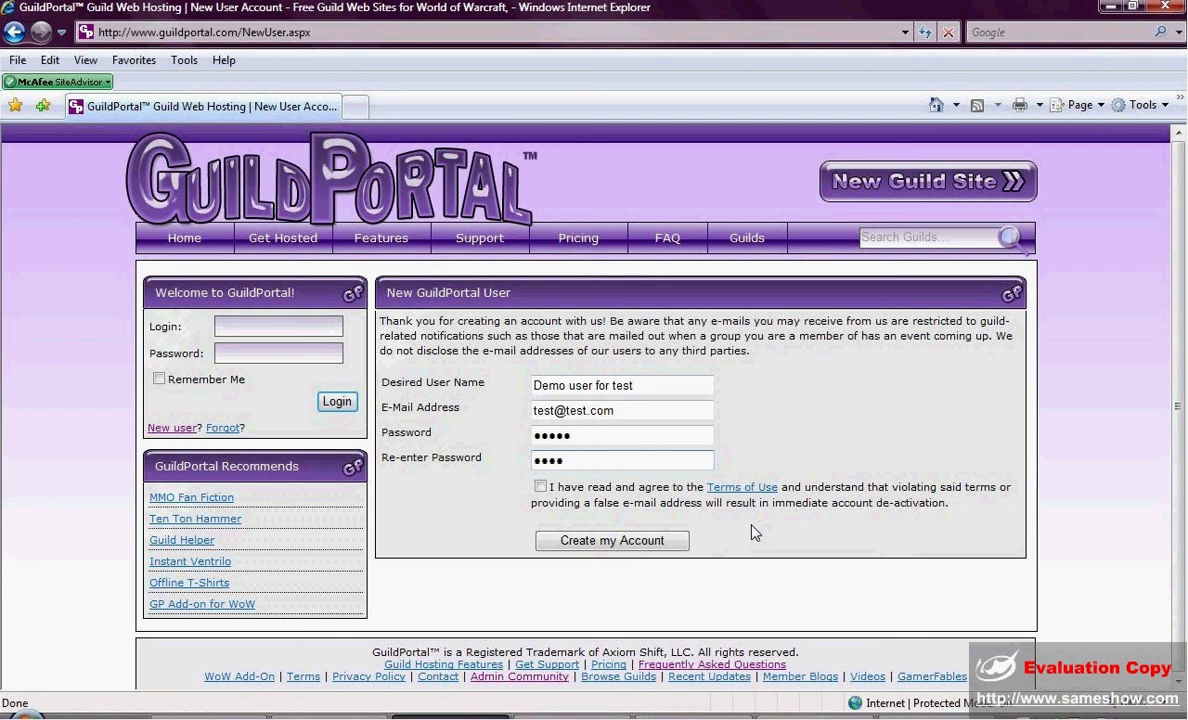
click(540, 489)
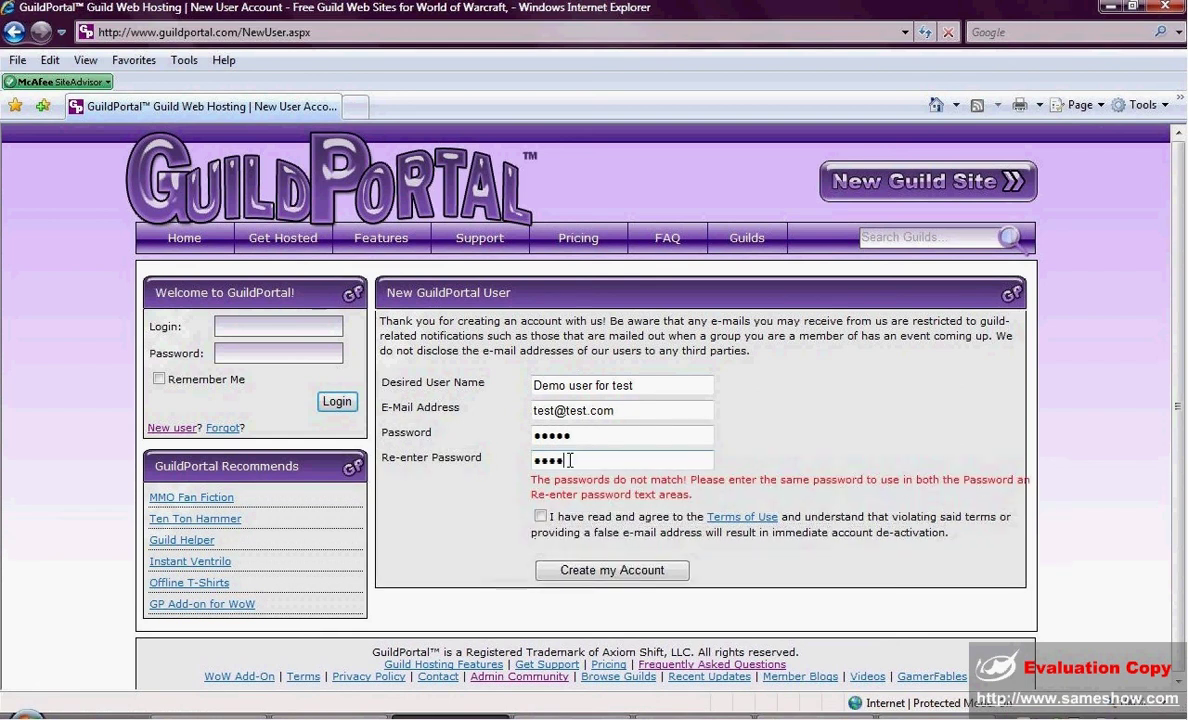
click(566, 462)
drag(572, 436, 512, 442)
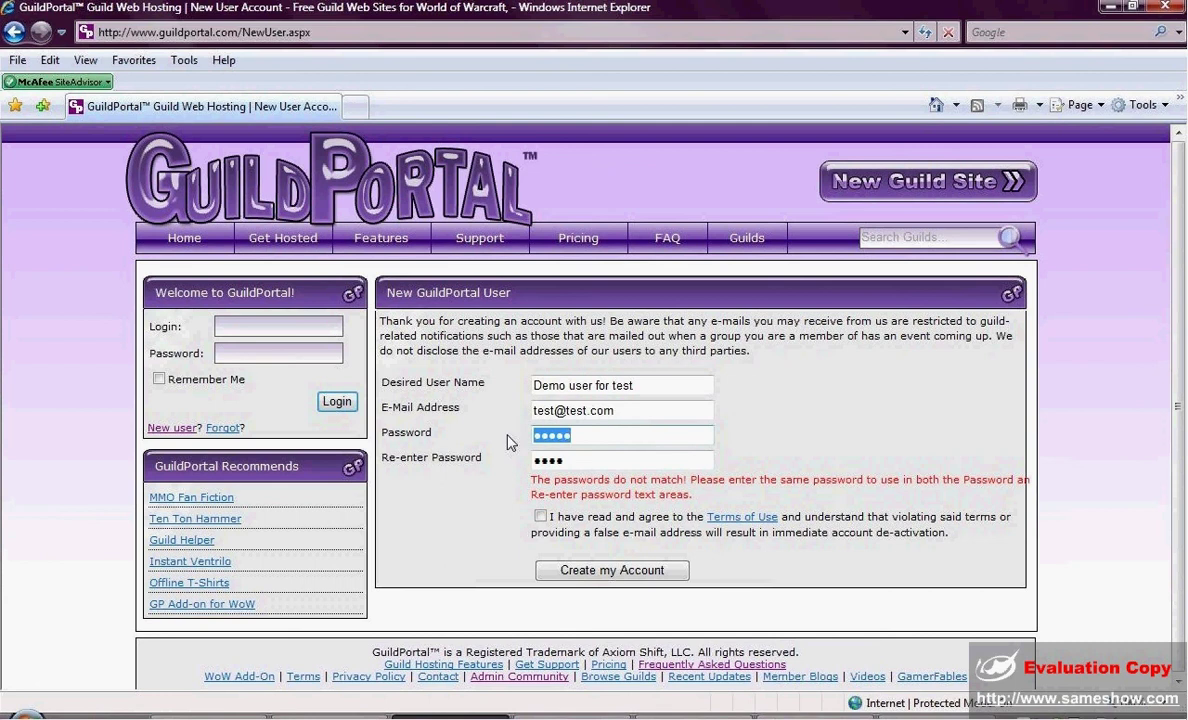
text(test)
key(Tab)
text(tes)
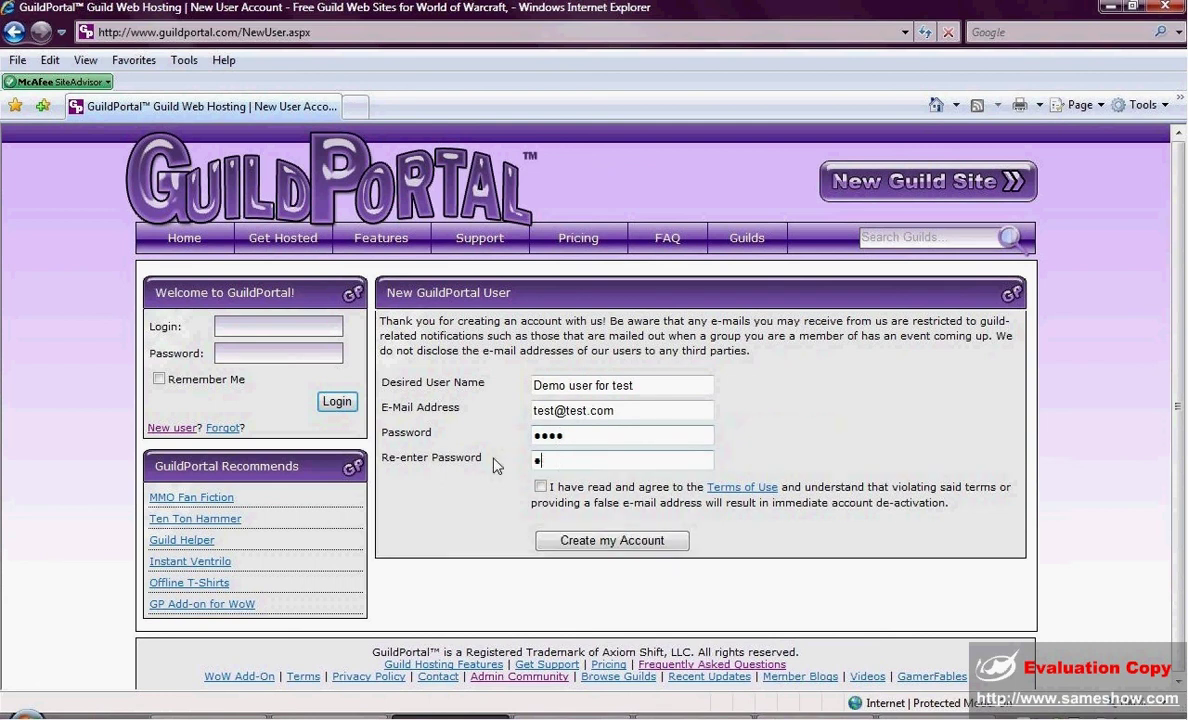
text(t)
click(540, 486)
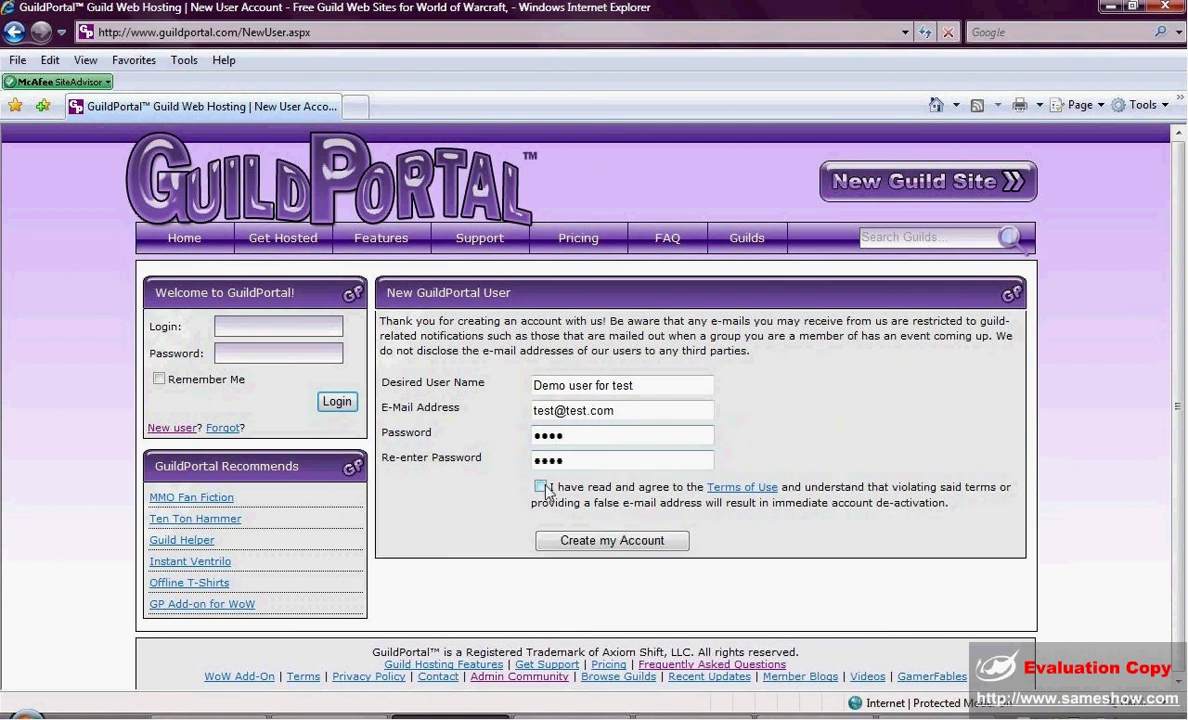
Submit the new account and open the guild web site creation form.
click(590, 541)
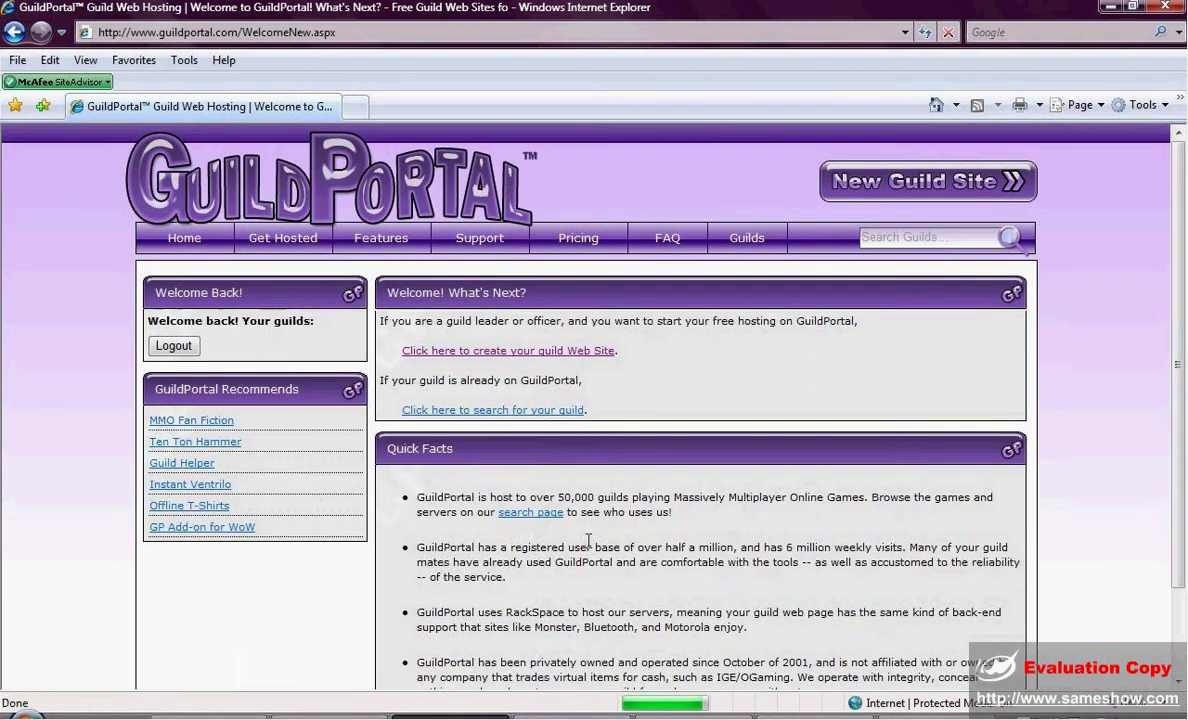
click(484, 351)
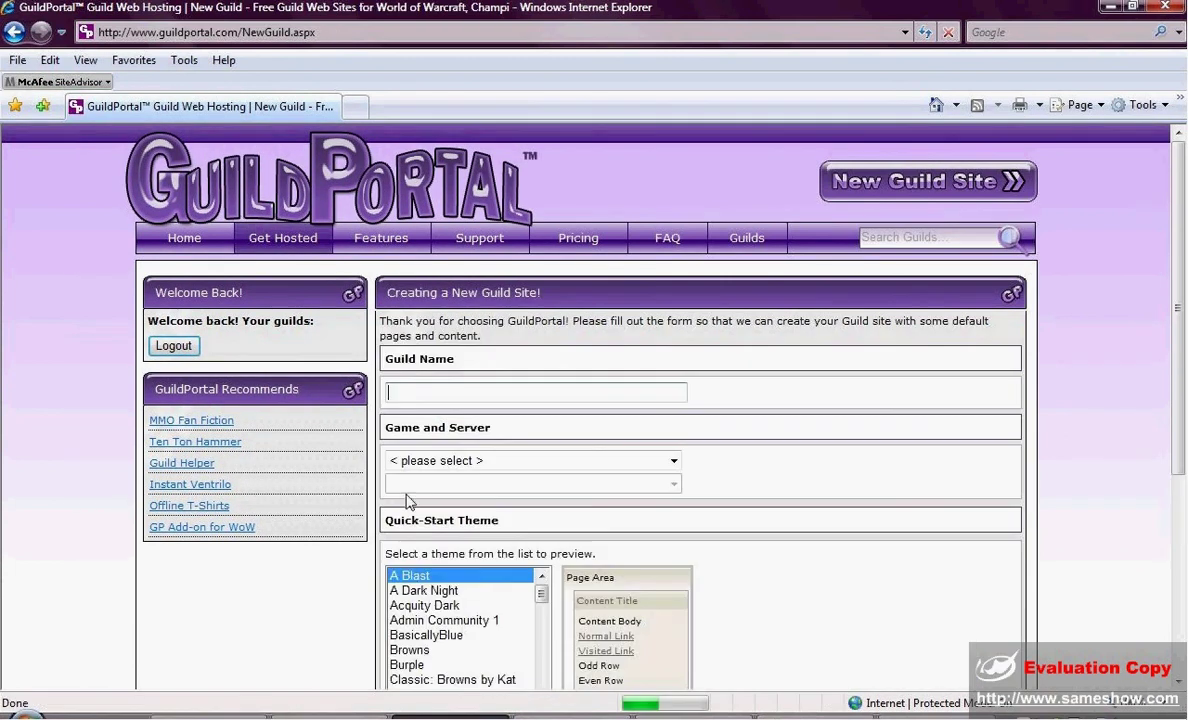
scroll(497, 360, down, 2)
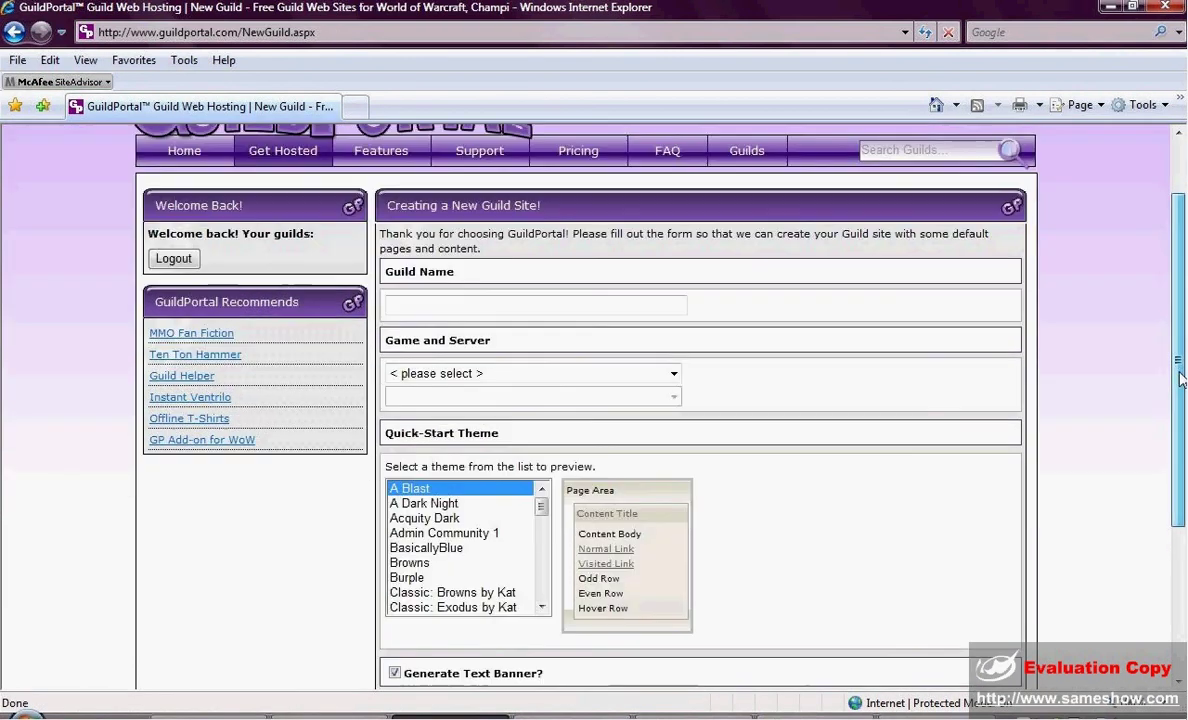
Enter guild name 'Demo Guild for Demo', game Vanguard: Saga of Heroes, server Targonor.
click(440, 304)
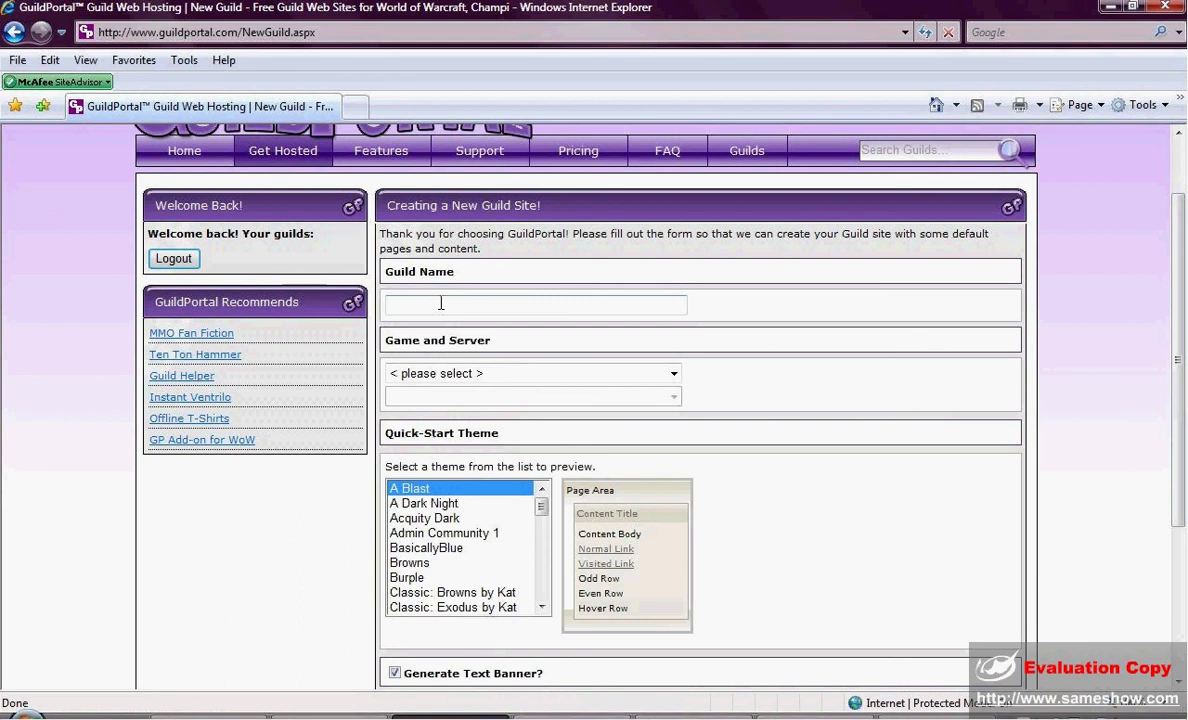
text(Demo Guild for D)
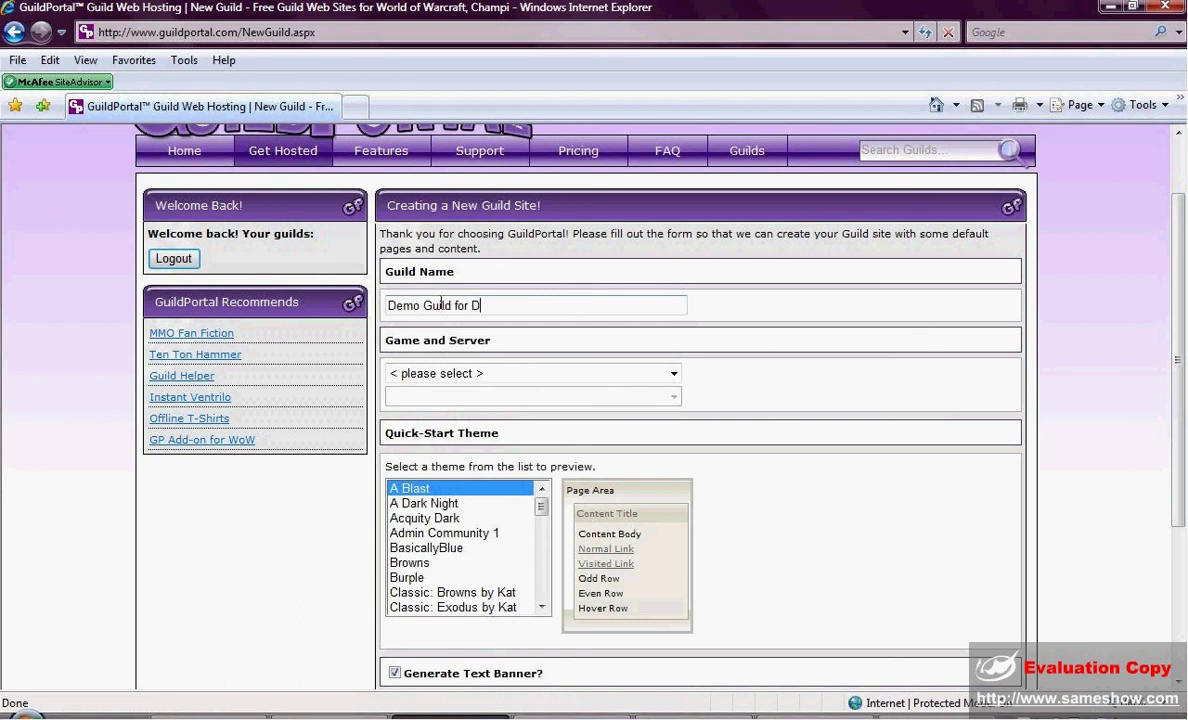
text(emo)
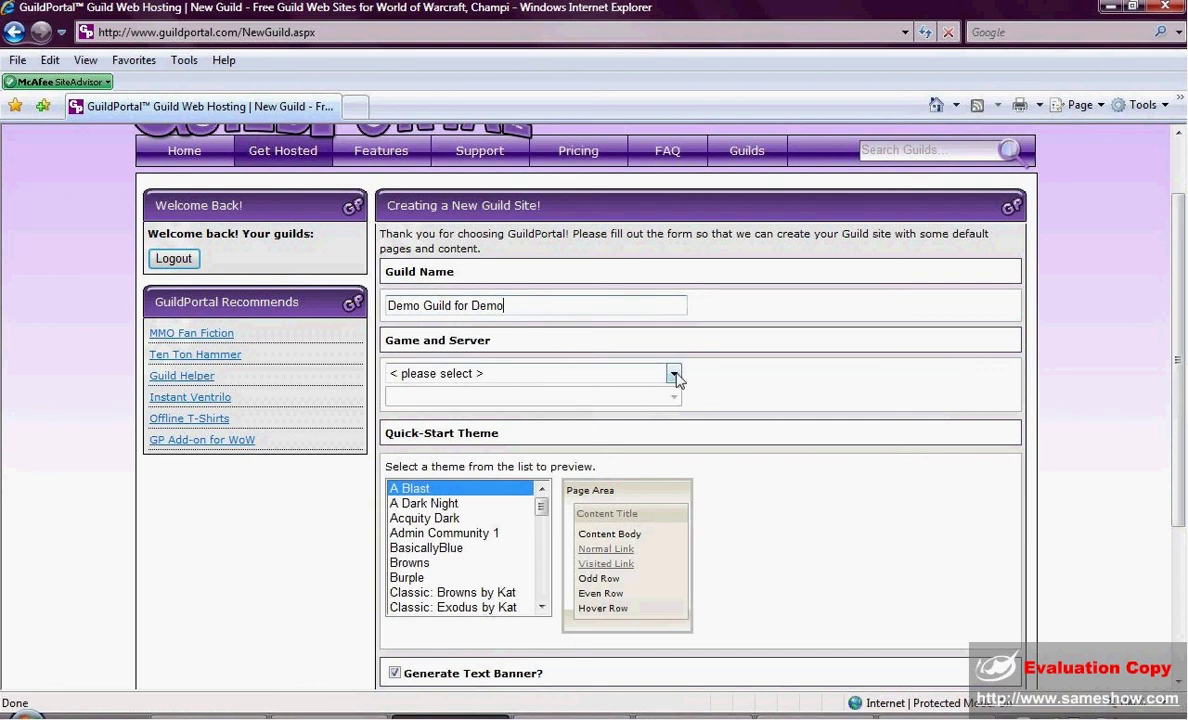
click(673, 373)
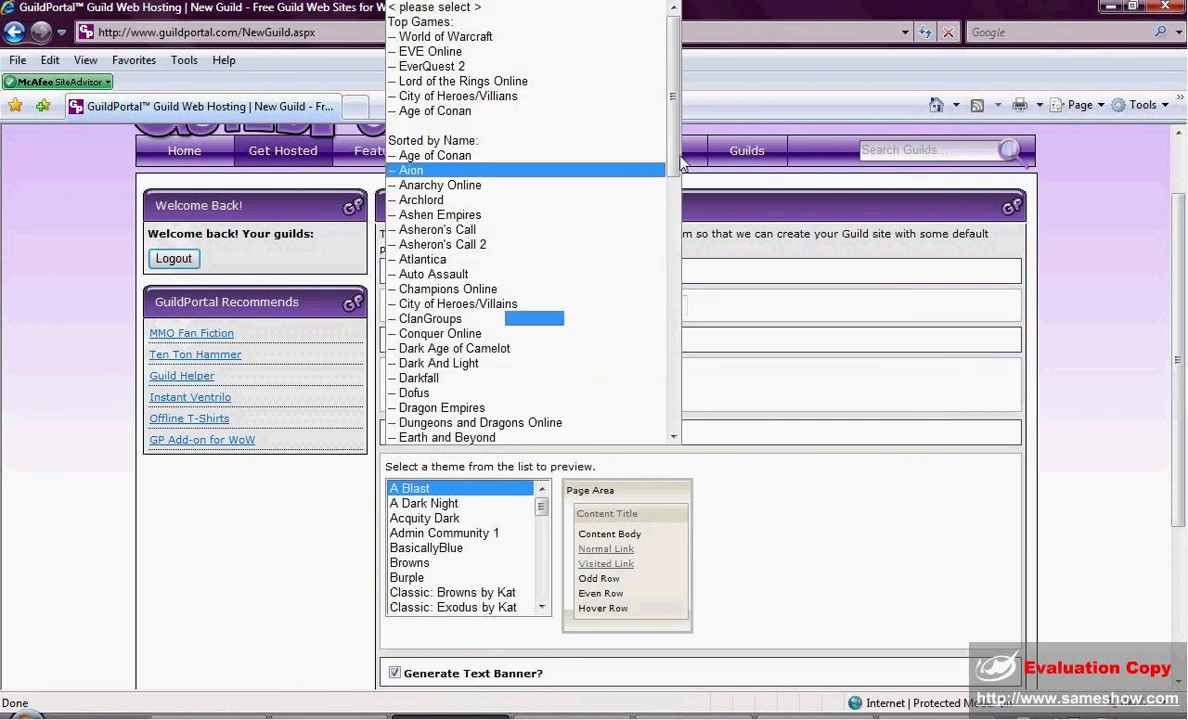
drag(673, 170, 675, 420)
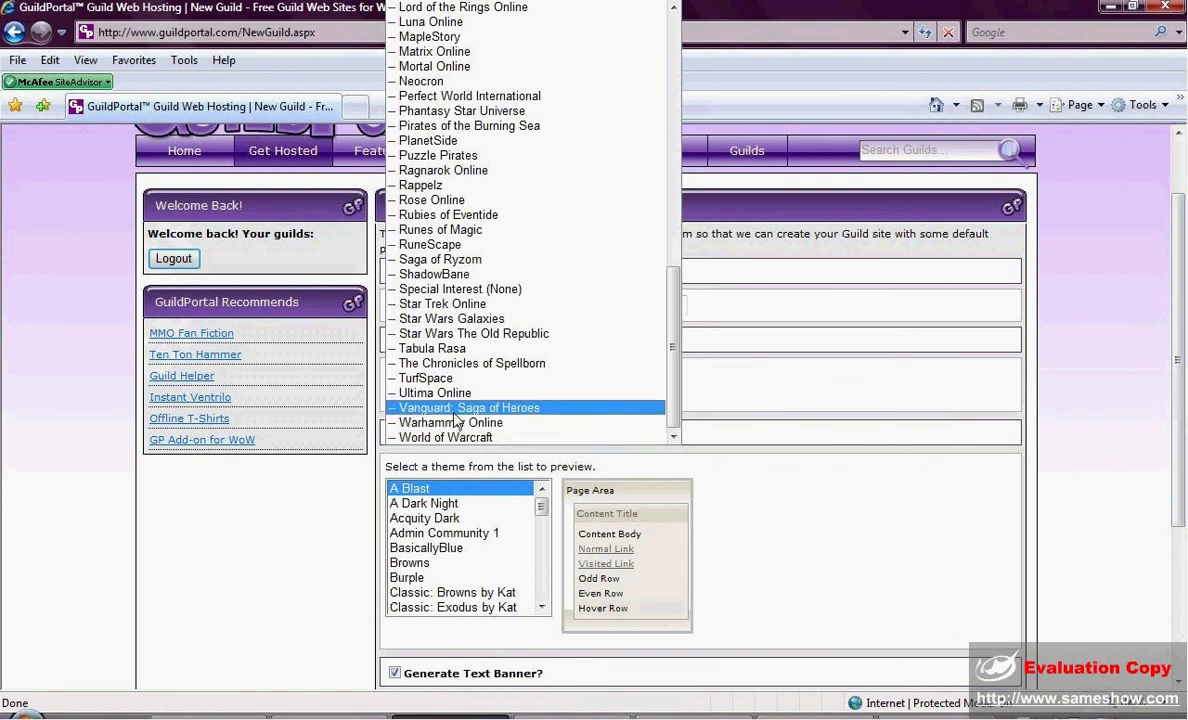
click(460, 407)
click(652, 398)
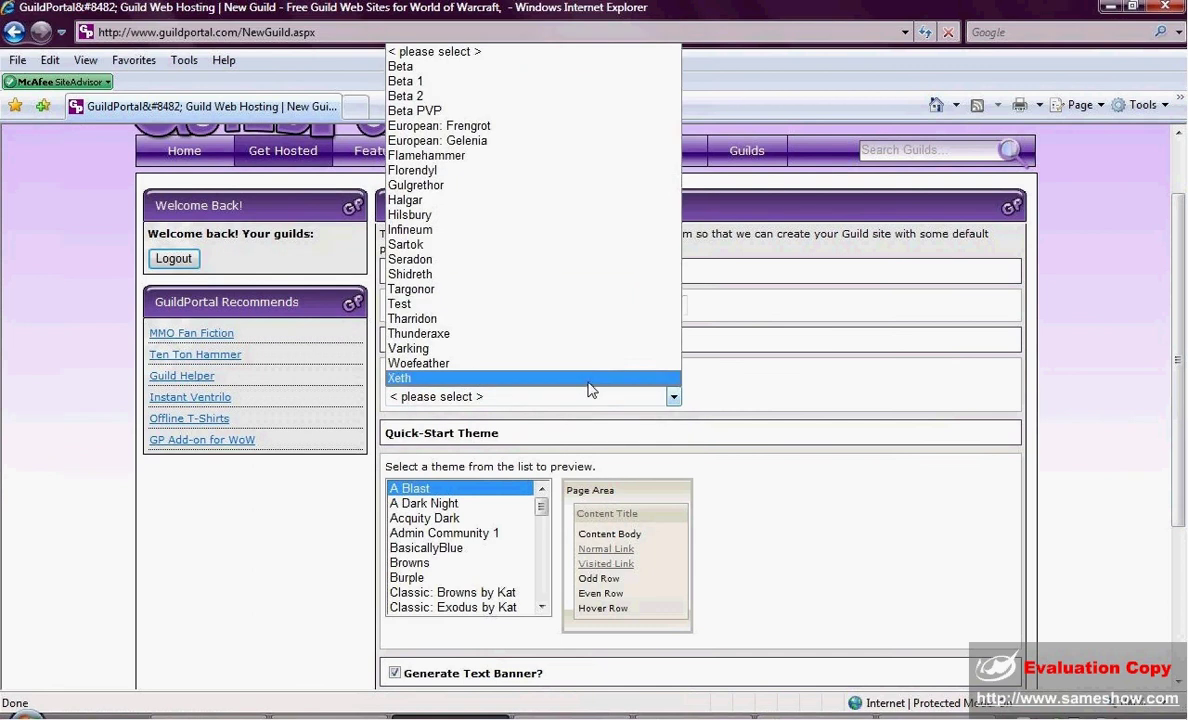
click(430, 290)
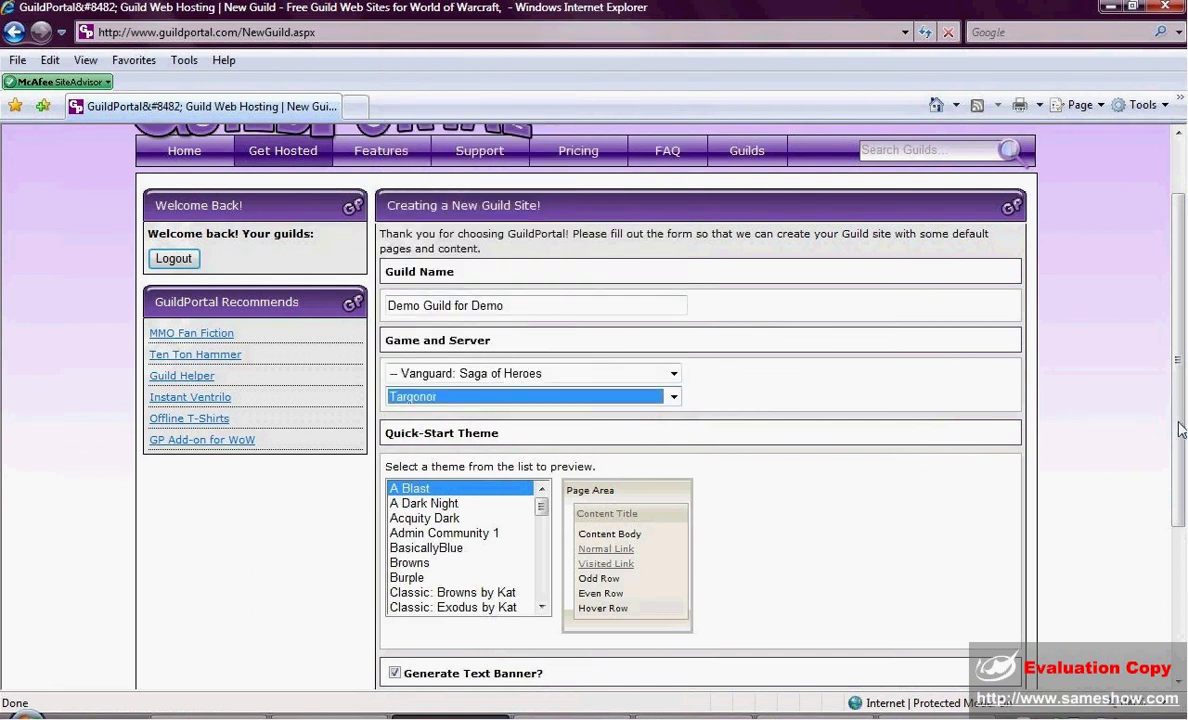
drag(1178, 425, 1171, 541)
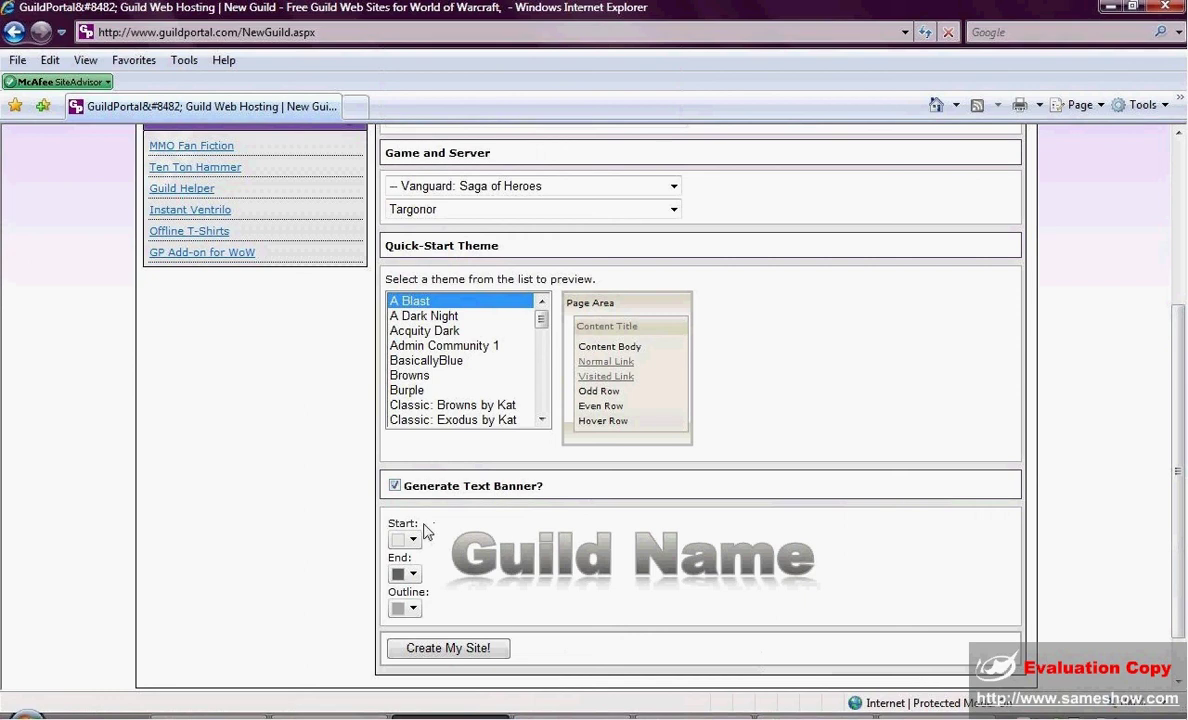
Preview the Admin Community 1, Classic: Browns by Kat and Greenish themes, then choose Rotten Luck.
click(441, 346)
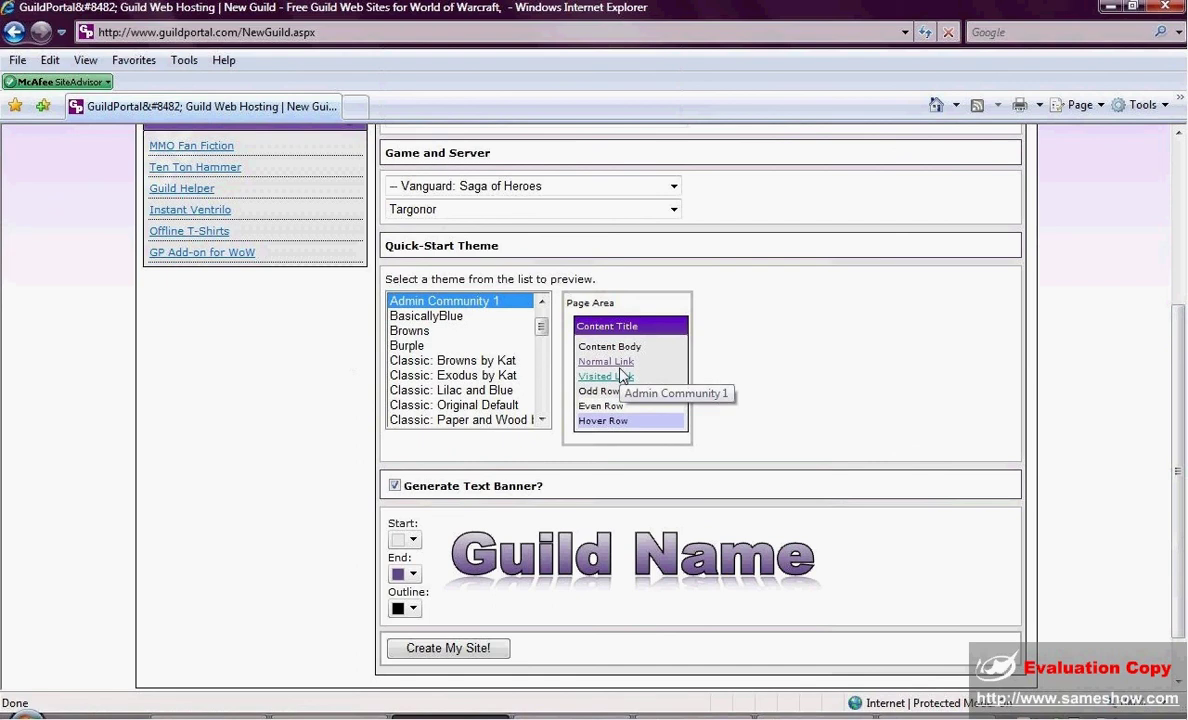
click(470, 360)
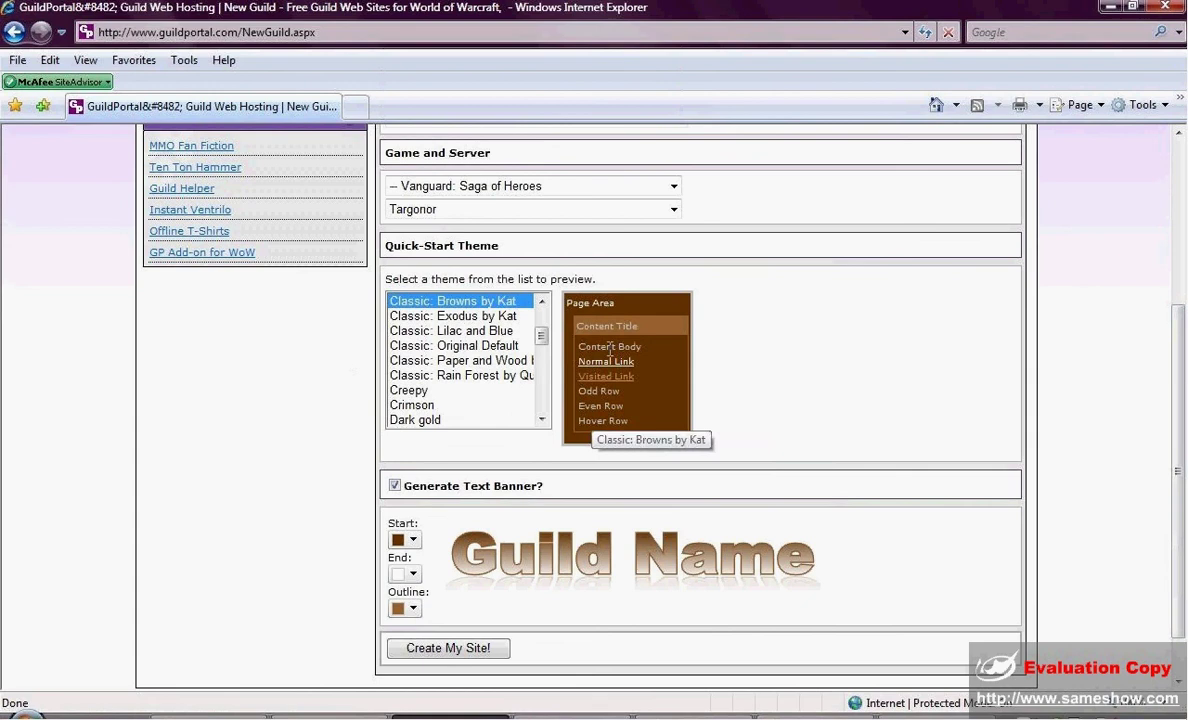
drag(542, 336, 543, 350)
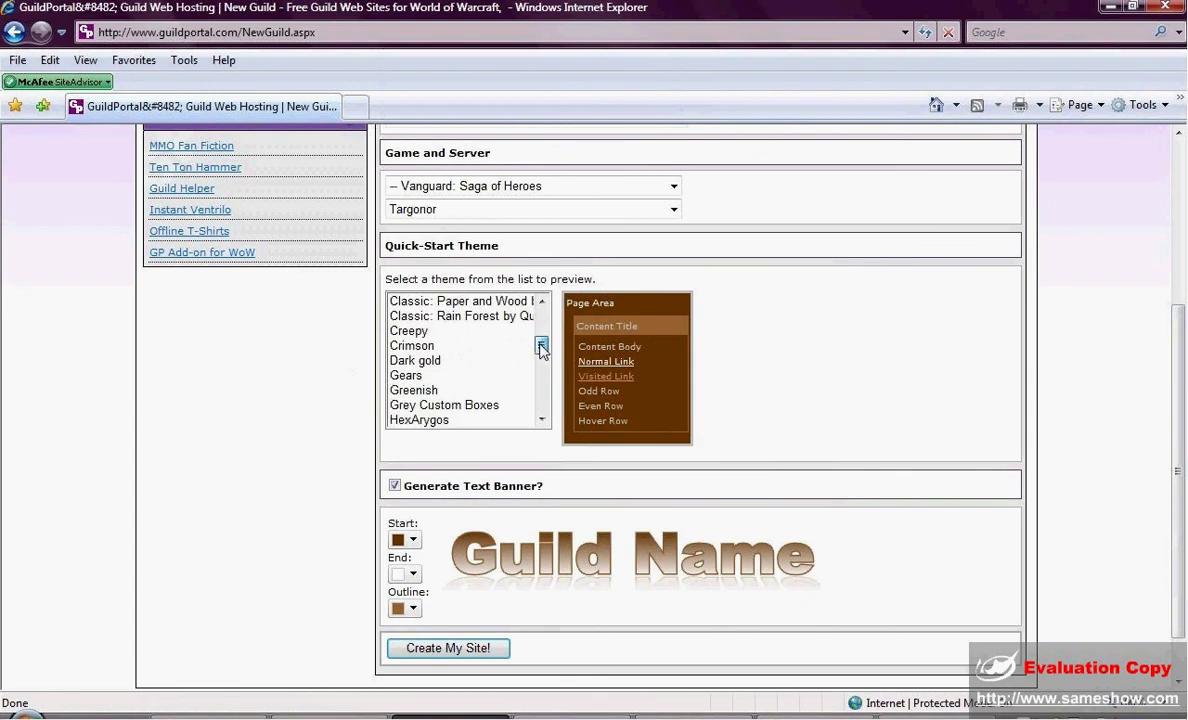
click(437, 392)
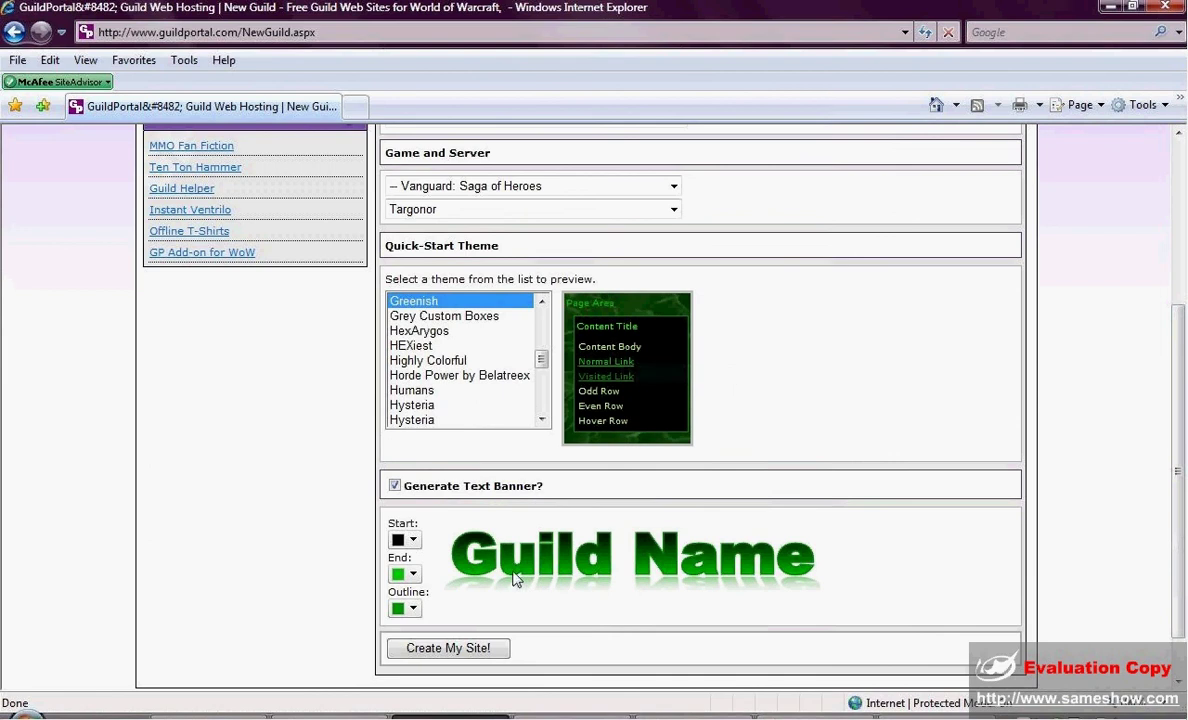
drag(543, 362, 542, 388)
click(420, 390)
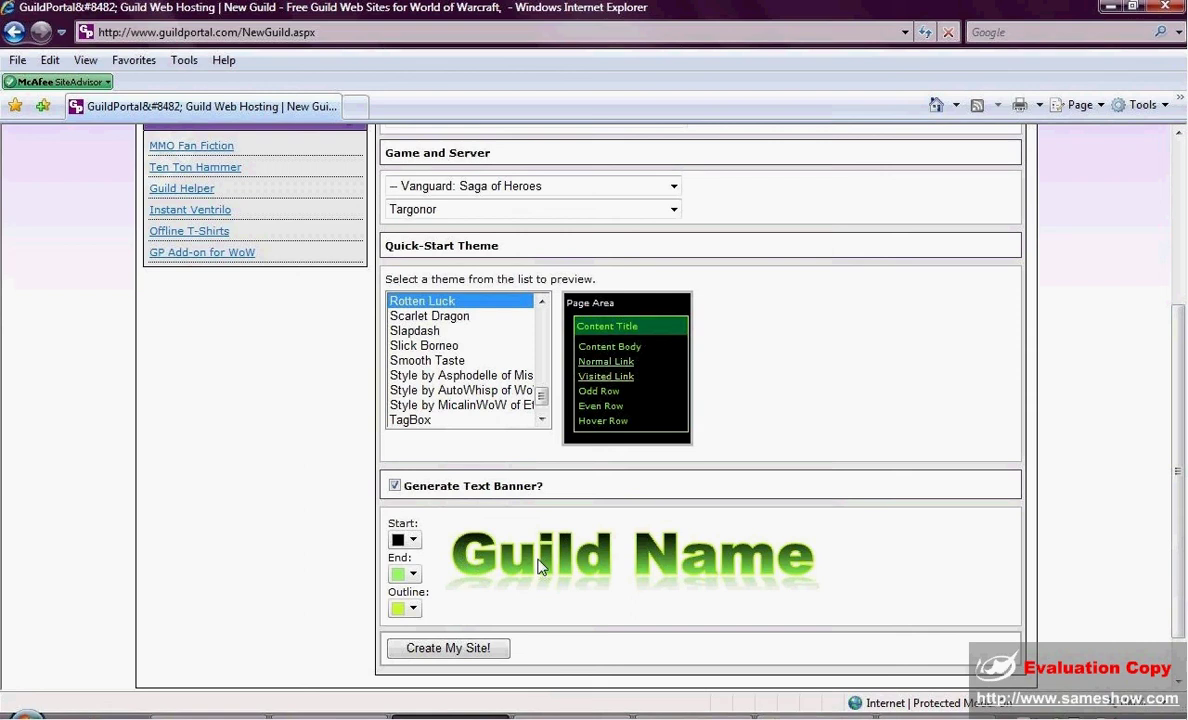
Create the site and go to the Demo Guild for Demo home page.
click(470, 649)
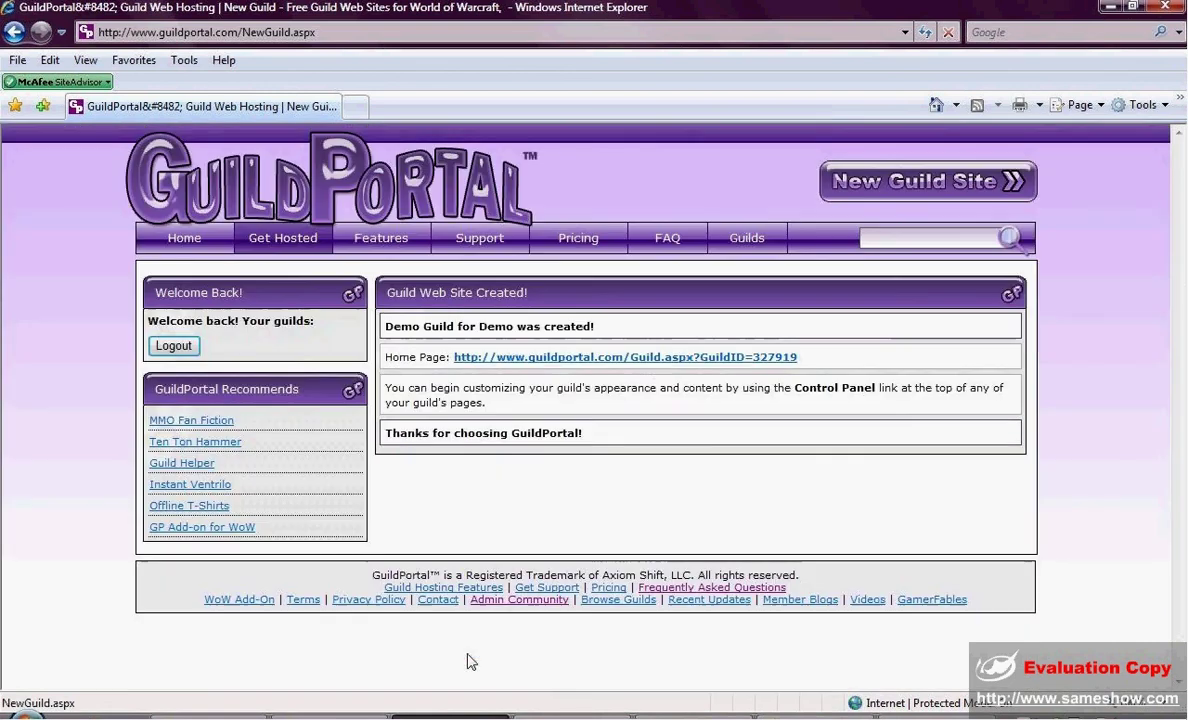
click(662, 359)
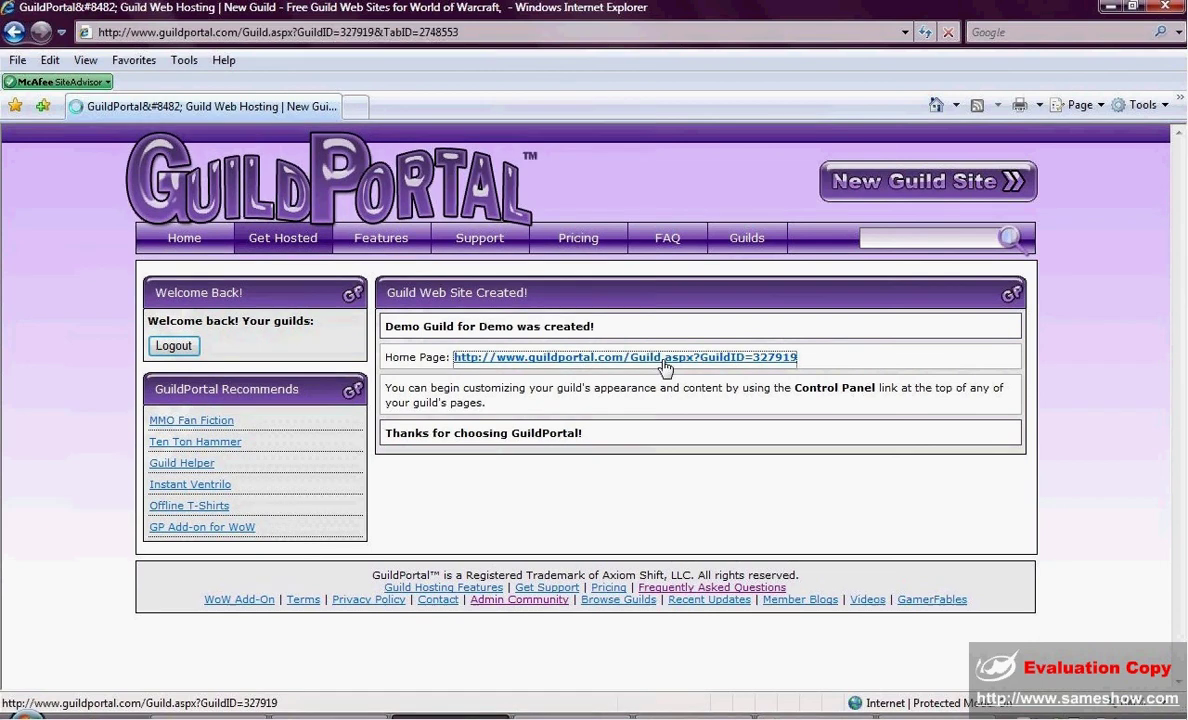